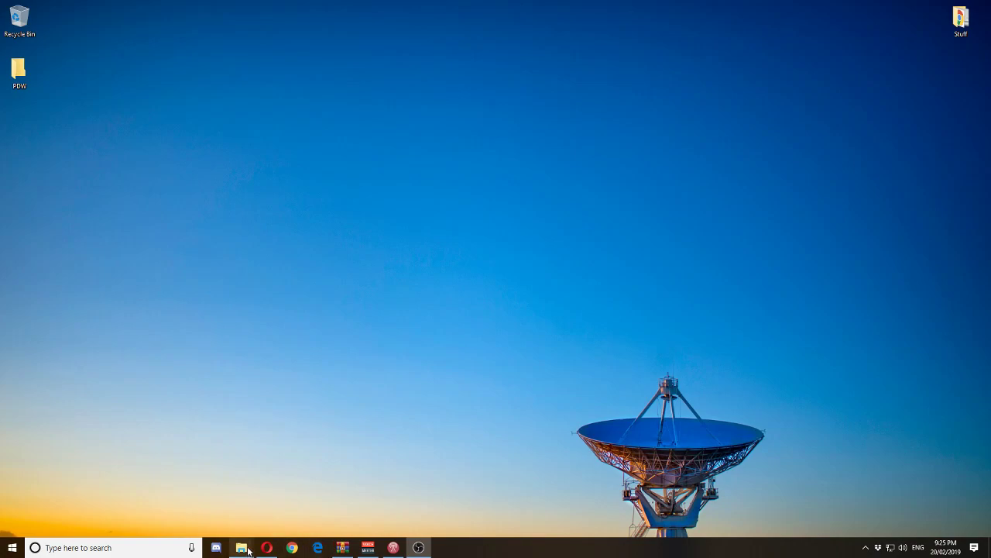
Bring Opera forward on the PDW Paging Decoder Software download page at discriminator.nl
{"action": "left_click", "coordinate": [267, 550]}
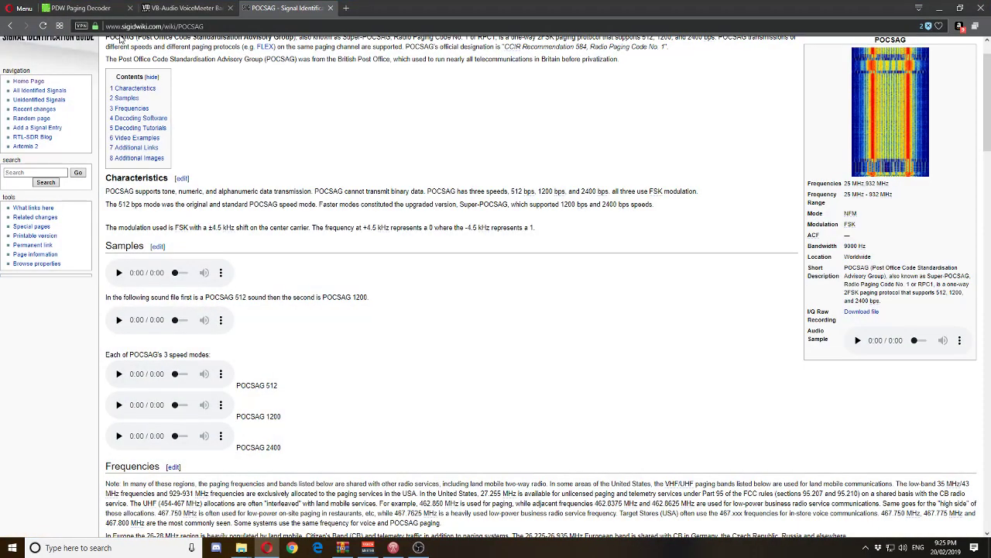
{"action": "left_click", "coordinate": [109, 7]}
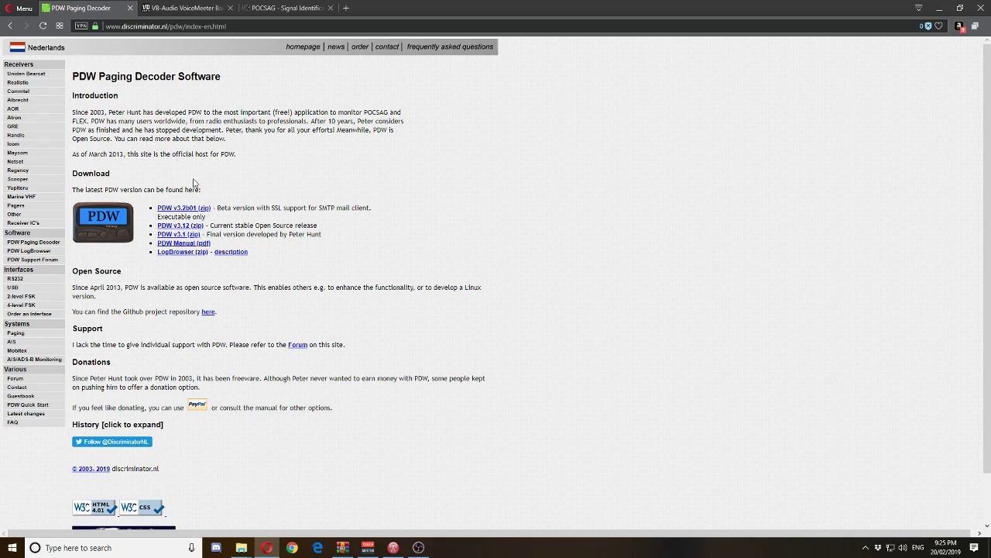
{"action": "left_click_drag", "start_coordinate": [205, 234], "coordinate": [258, 237]}
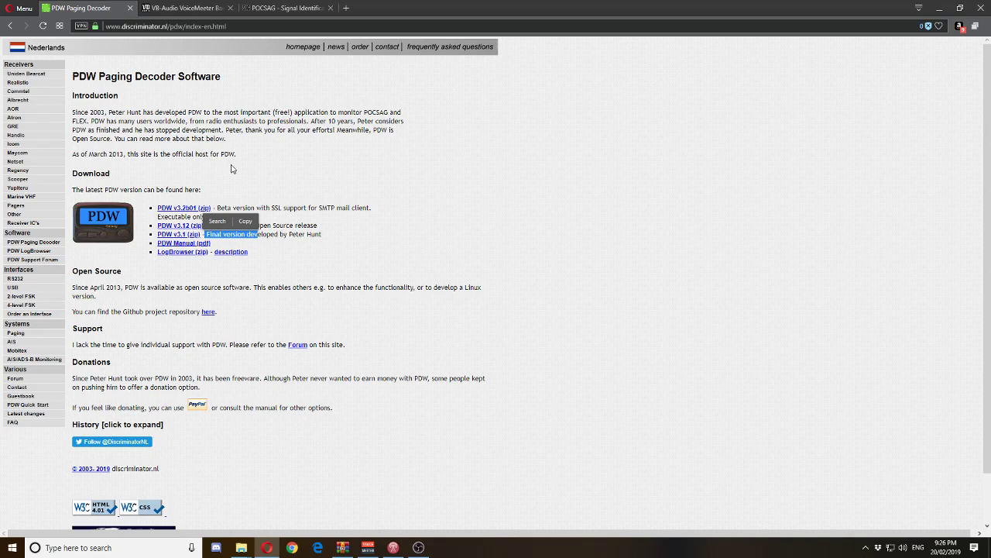
{"action": "left_click", "coordinate": [231, 169]}
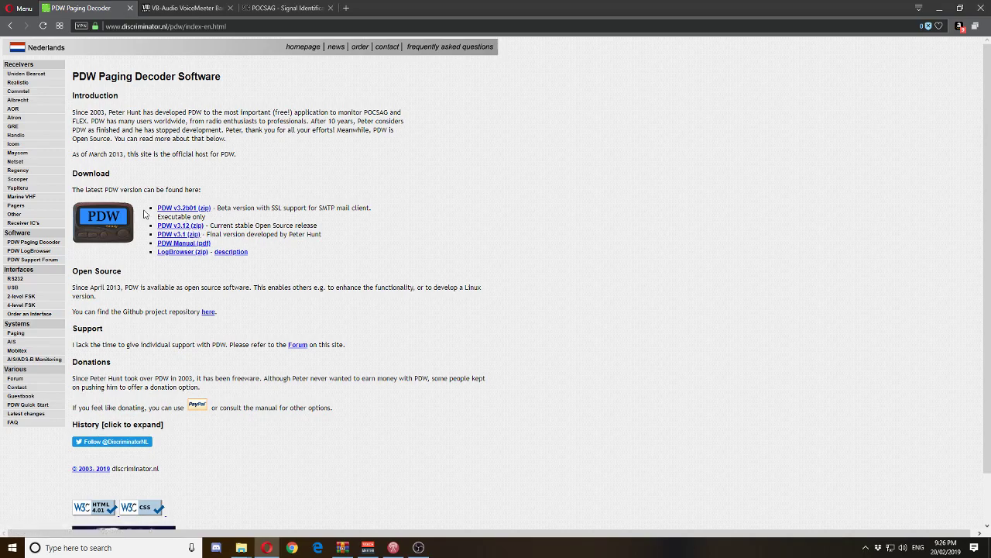
Launch PDW v3.1 (PDW3_1) from the PDW desktop folder
{"action": "left_click", "coordinate": [939, 13]}
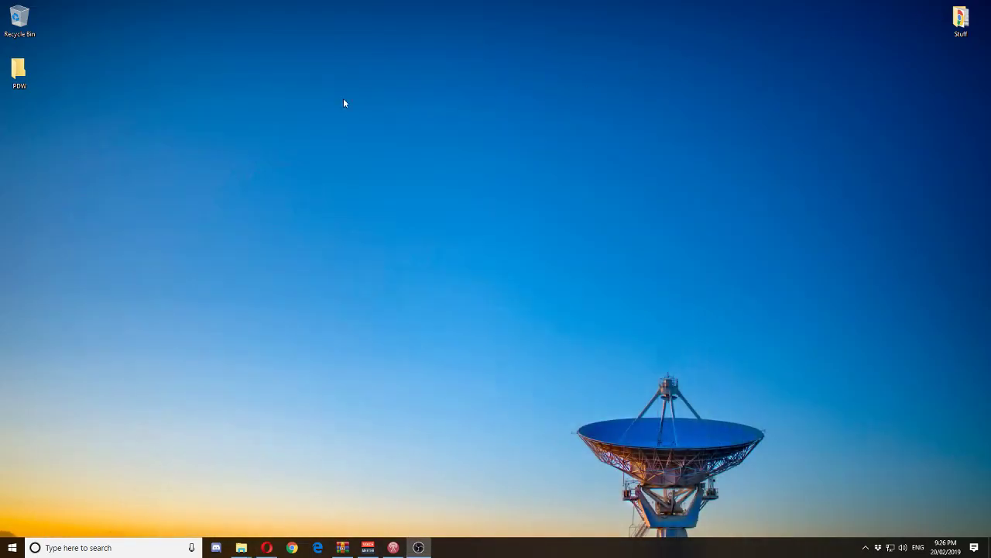
{"action": "double_click", "coordinate": [4, 75]}
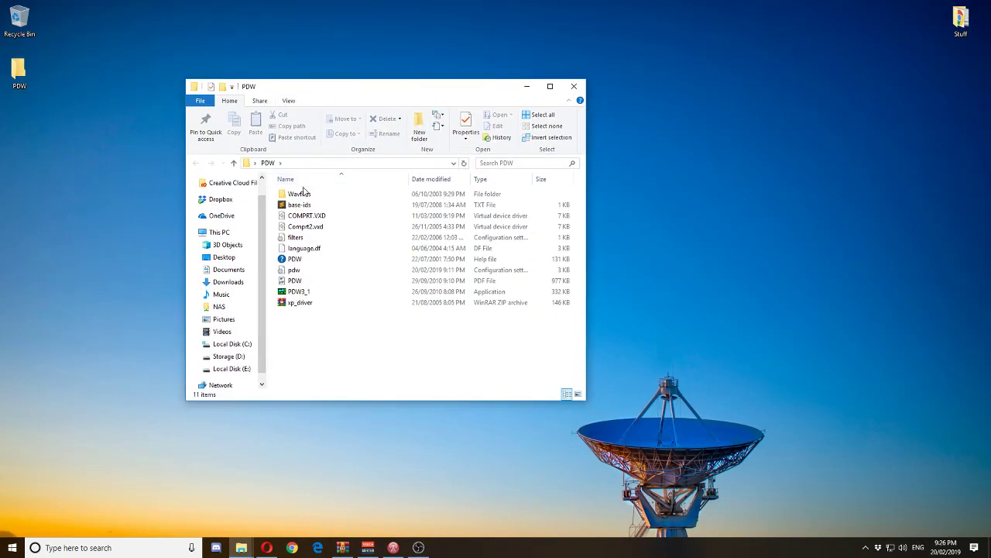
{"action": "double_click", "coordinate": [304, 292]}
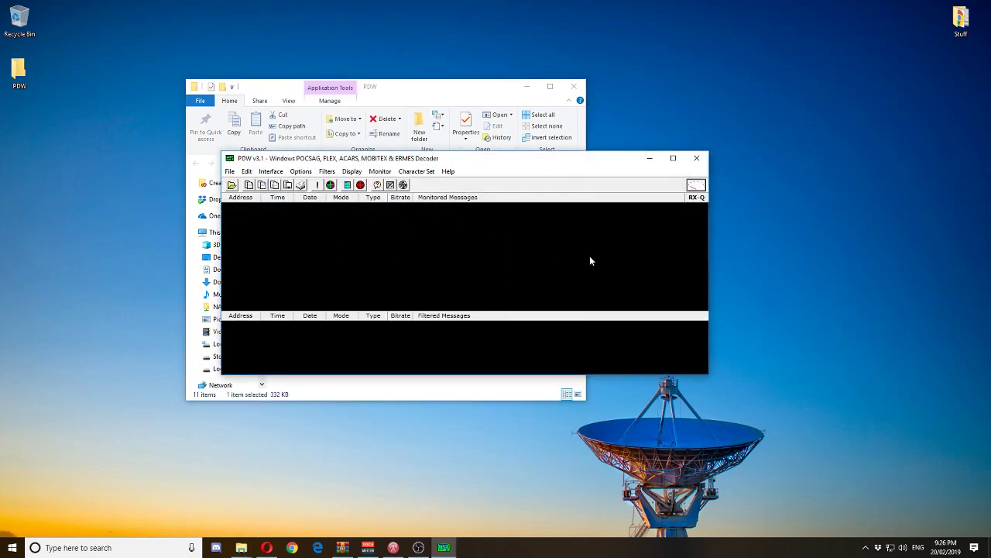
Enlarge and reposition the PDW window, look through its Edit menu, then minimize PDW and the folder
{"action": "left_click_drag", "start_coordinate": [221, 147], "coordinate": [151, 31]}
{"action": "left_click_drag", "start_coordinate": [232, 39], "coordinate": [326, 88]}
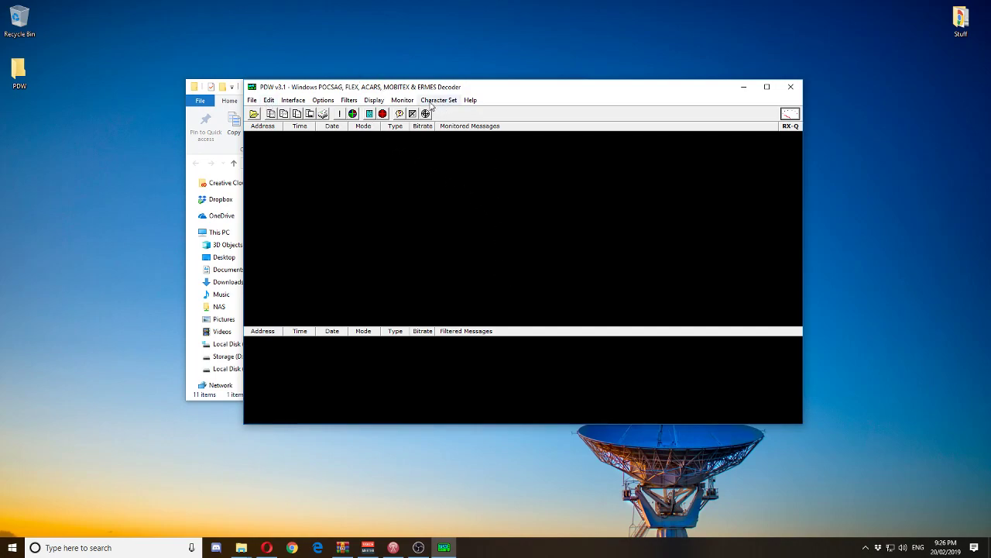
{"action": "left_click", "coordinate": [269, 100]}
{"action": "mouse_move", "coordinate": [299, 101]}
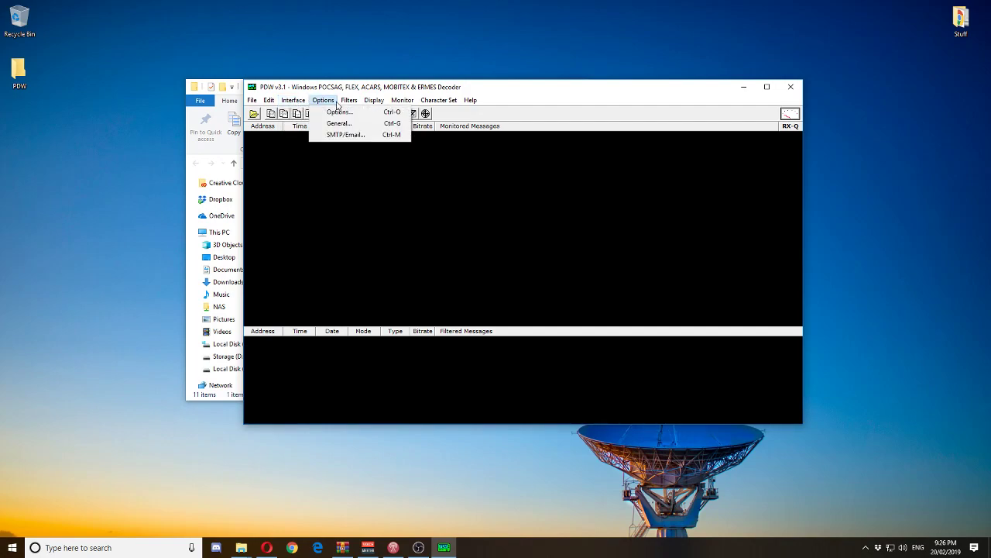
{"action": "mouse_move", "coordinate": [364, 103]}
{"action": "left_click", "coordinate": [745, 87]}
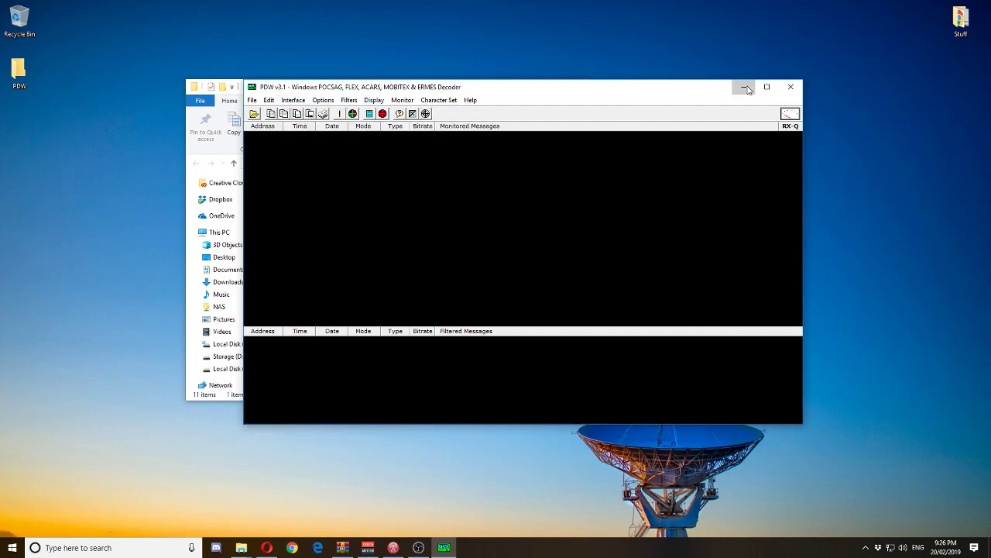
{"action": "left_click", "coordinate": [526, 86]}
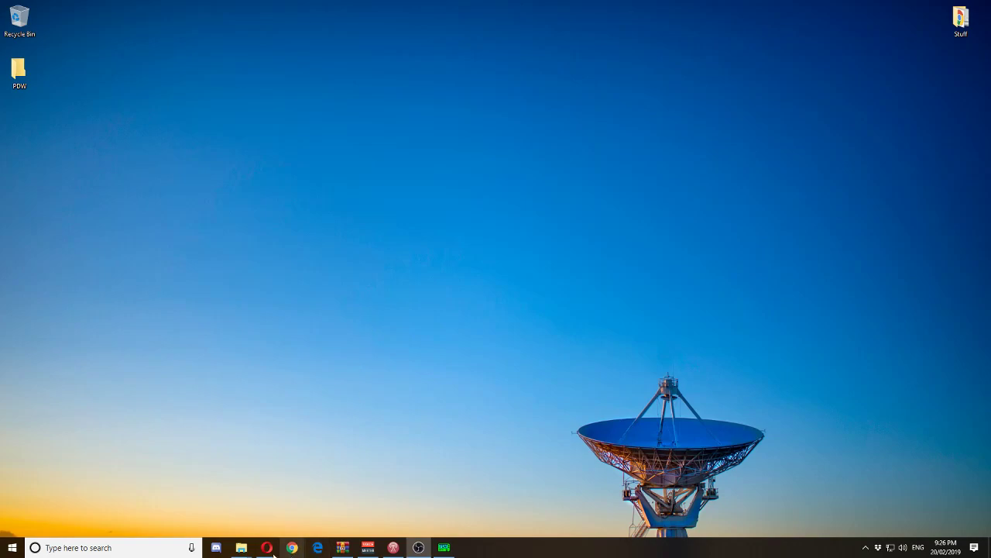
Restore Opera on the VB-Audio VoiceMeeter Banana page
{"action": "mouse_move", "coordinate": [268, 553]}
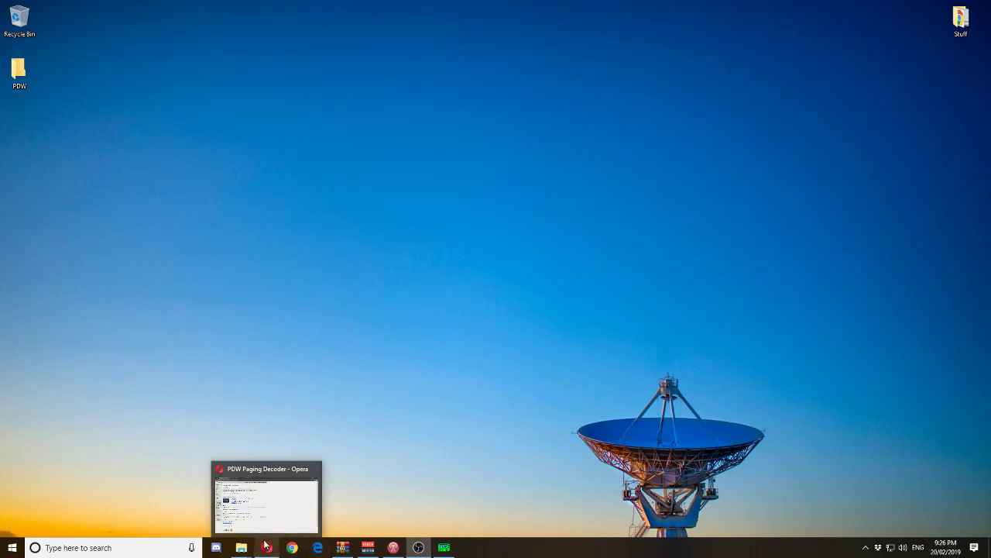
{"action": "mouse_move", "coordinate": [270, 512]}
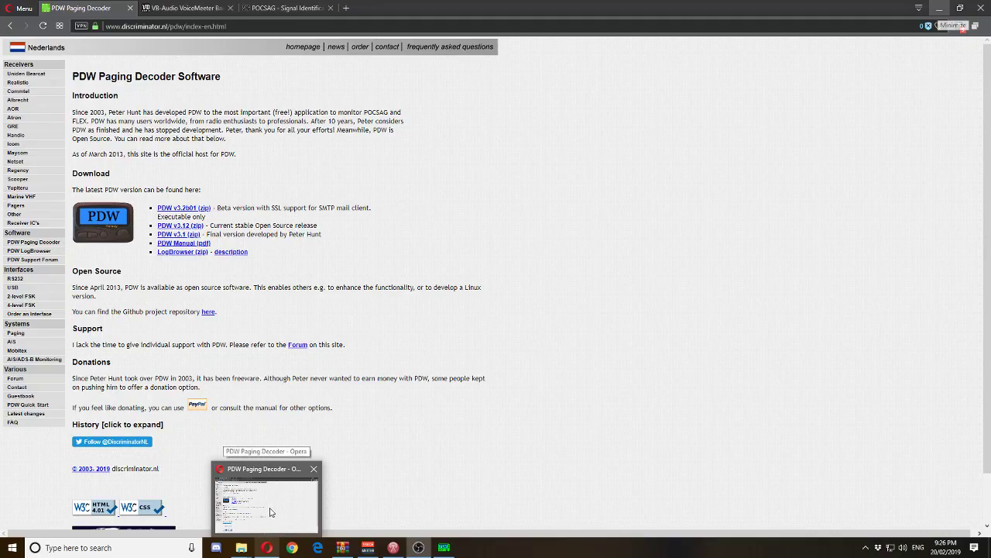
{"action": "left_click", "coordinate": [270, 512]}
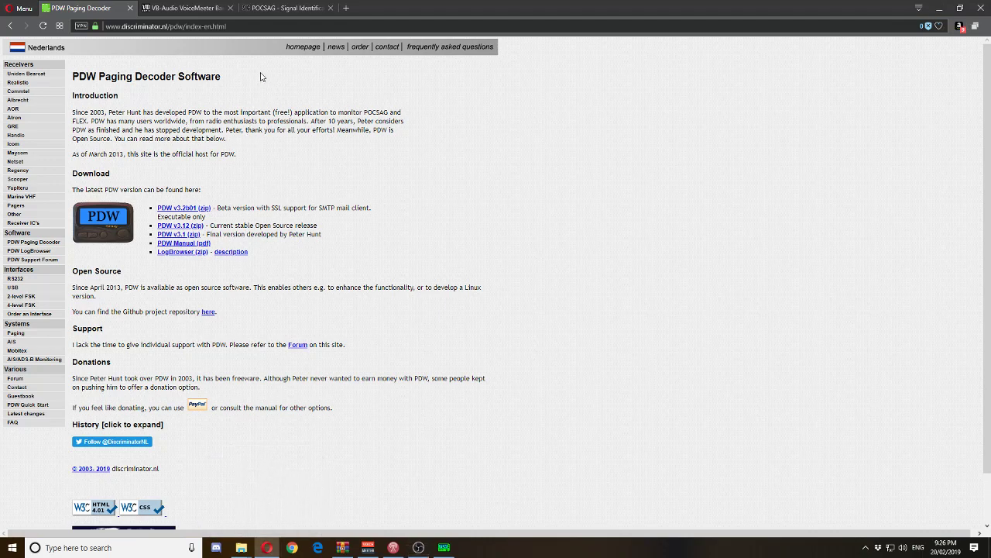
{"action": "left_click", "coordinate": [183, 9]}
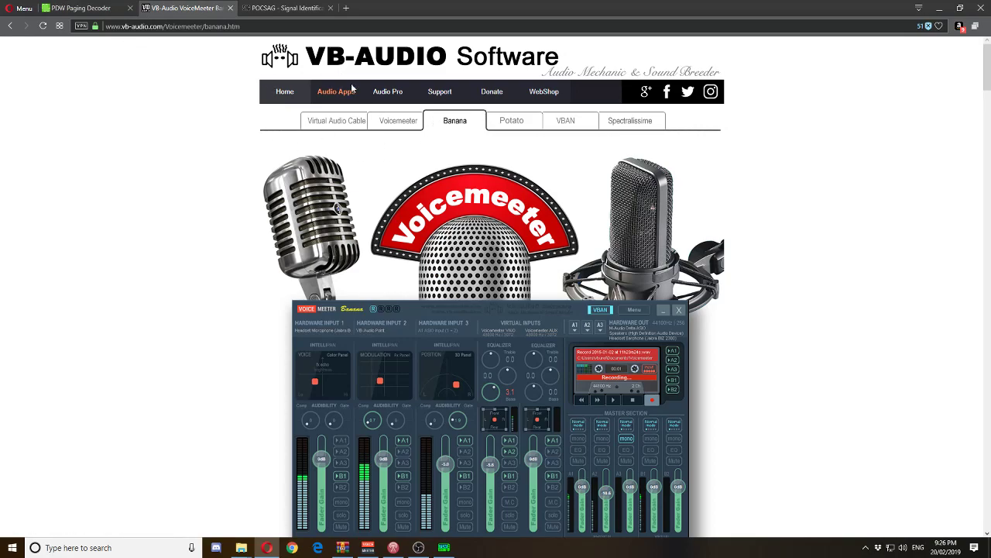
Scroll down to the Download/Install buttons, skim the description, then minimize the browser
{"action": "scroll", "coordinate": [532, 275], "scroll_direction": "down", "scroll_amount": 2}
{"action": "scroll", "coordinate": [531, 275], "scroll_direction": "up", "scroll_amount": 2}
{"action": "scroll", "coordinate": [469, 196], "scroll_direction": "down", "scroll_amount": 2}
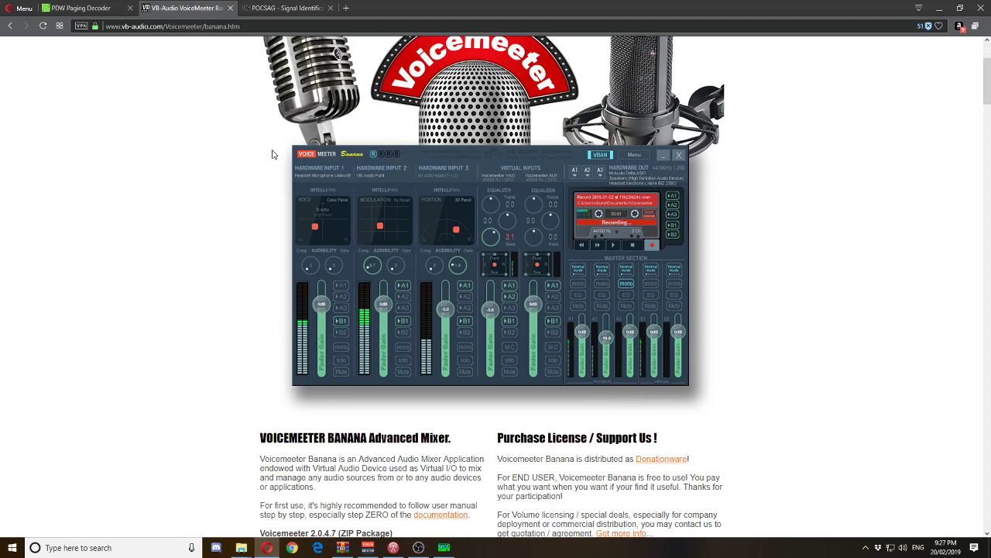
{"action": "scroll", "coordinate": [351, 325], "scroll_direction": "down", "scroll_amount": 3}
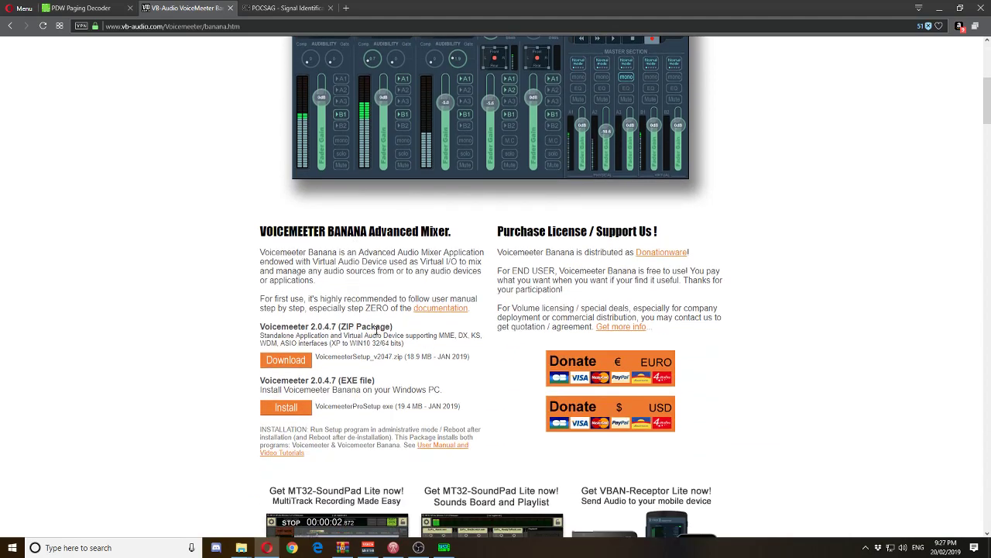
{"action": "scroll", "coordinate": [142, 261], "scroll_direction": "down", "scroll_amount": 2}
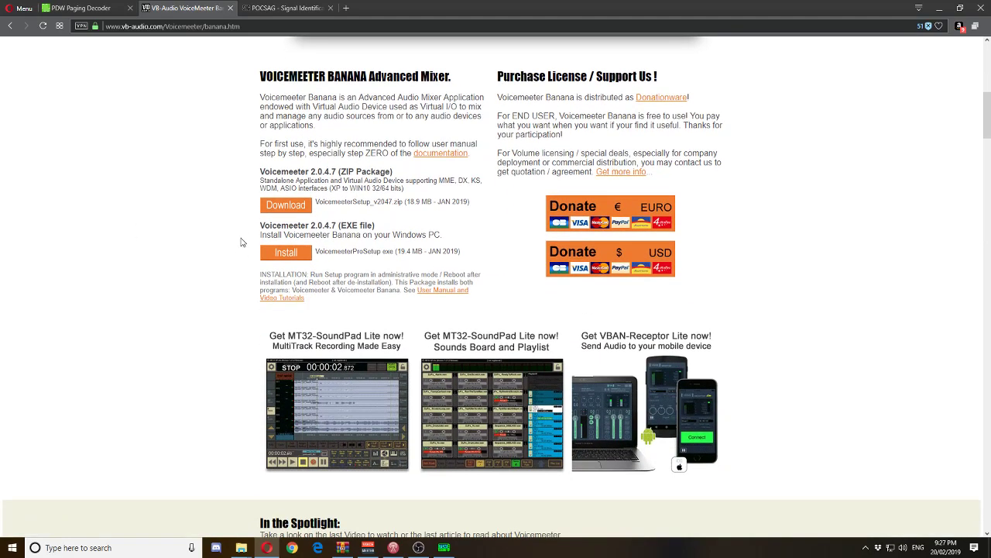
{"action": "left_click_drag", "start_coordinate": [261, 71], "coordinate": [364, 234]}
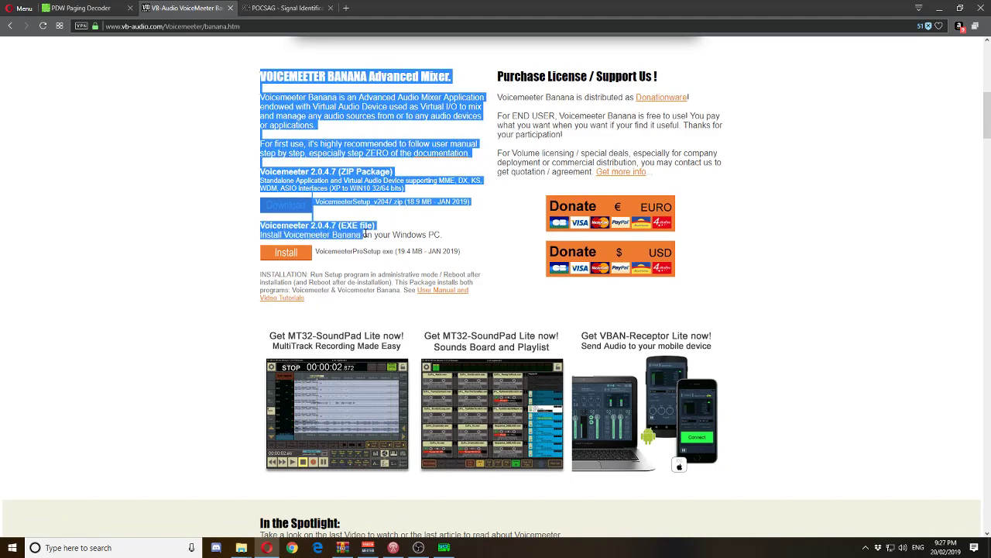
{"action": "left_click", "coordinate": [398, 234]}
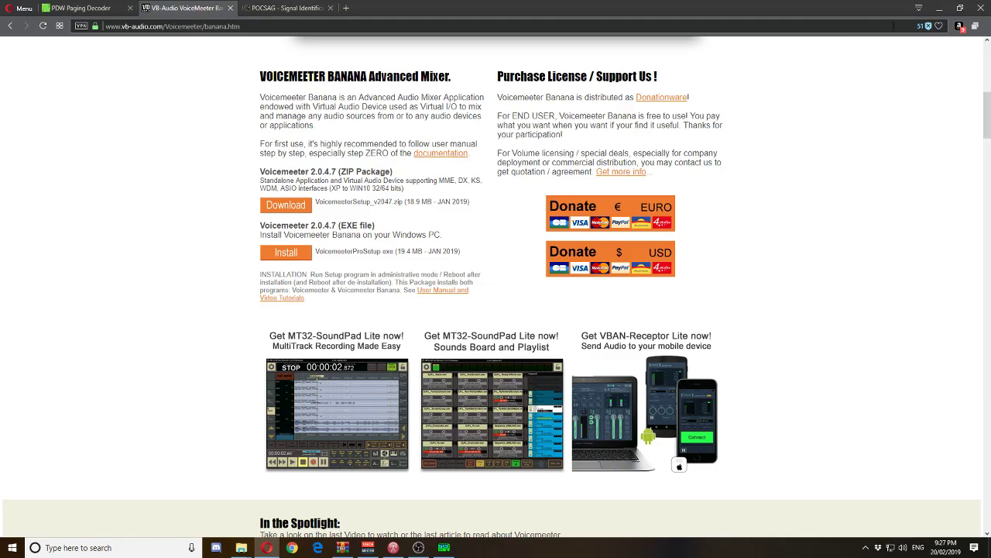
{"action": "left_click", "coordinate": [939, 8]}
Raise the Voicemeeter Banana mixer, shift it left, and open the speaker tray menu
{"action": "left_click", "coordinate": [368, 546]}
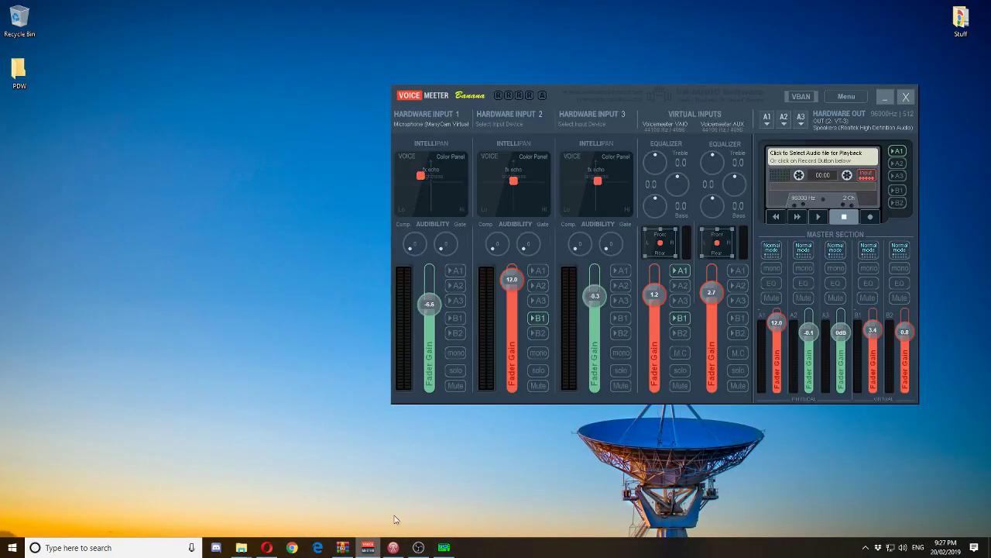
{"action": "left_click_drag", "start_coordinate": [540, 90], "coordinate": [355, 73]}
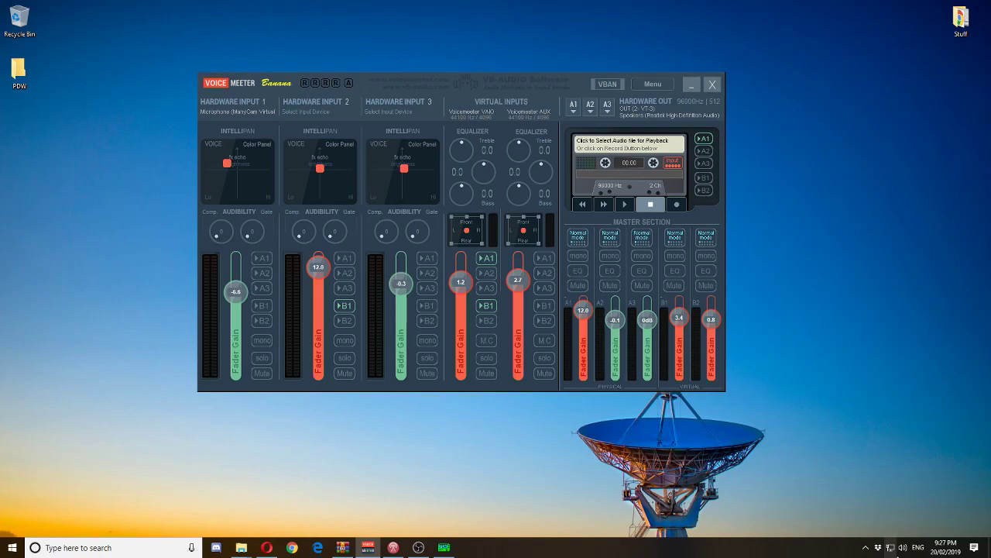
{"action": "right_click", "coordinate": [907, 553]}
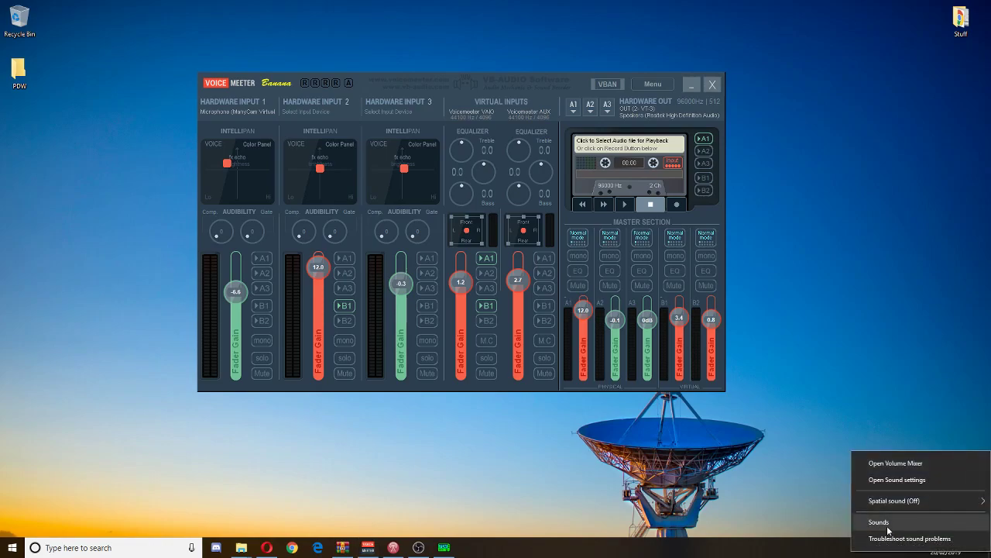
Open the classic Sound dialog, centre it, and check the Recording devices list
{"action": "left_click", "coordinate": [888, 527]}
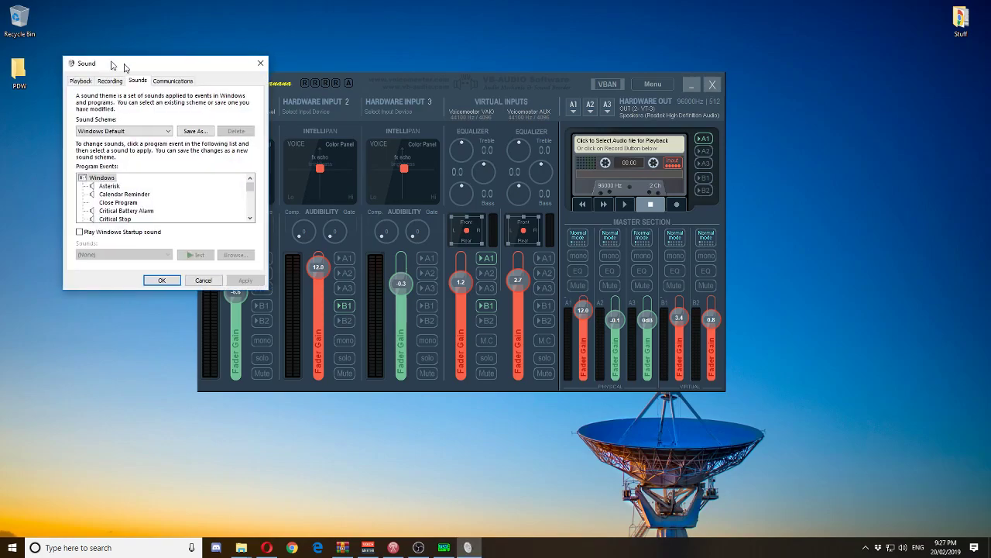
{"action": "left_click_drag", "start_coordinate": [124, 67], "coordinate": [435, 126]}
{"action": "left_click", "coordinate": [420, 137]}
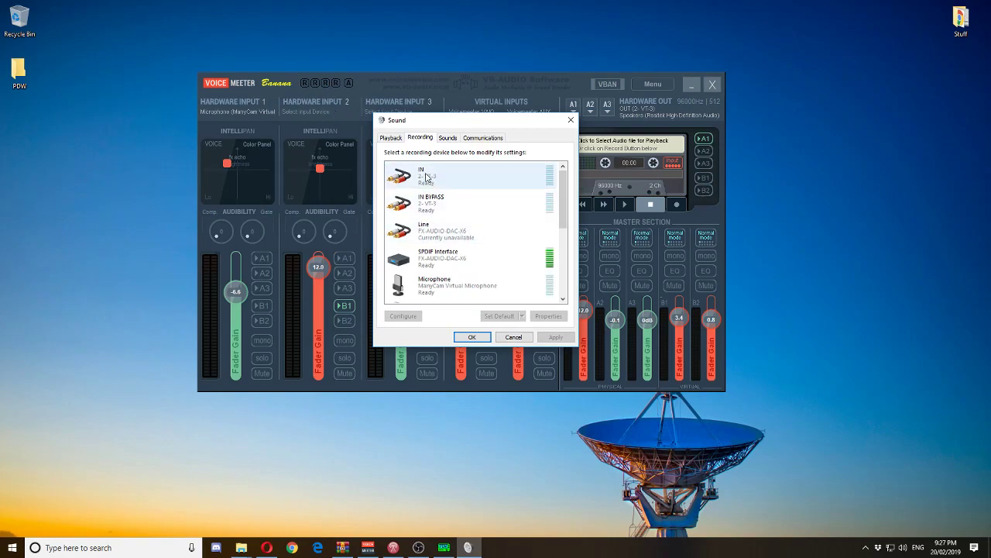
{"action": "scroll", "coordinate": [465, 247], "scroll_direction": "down", "scroll_amount": 5}
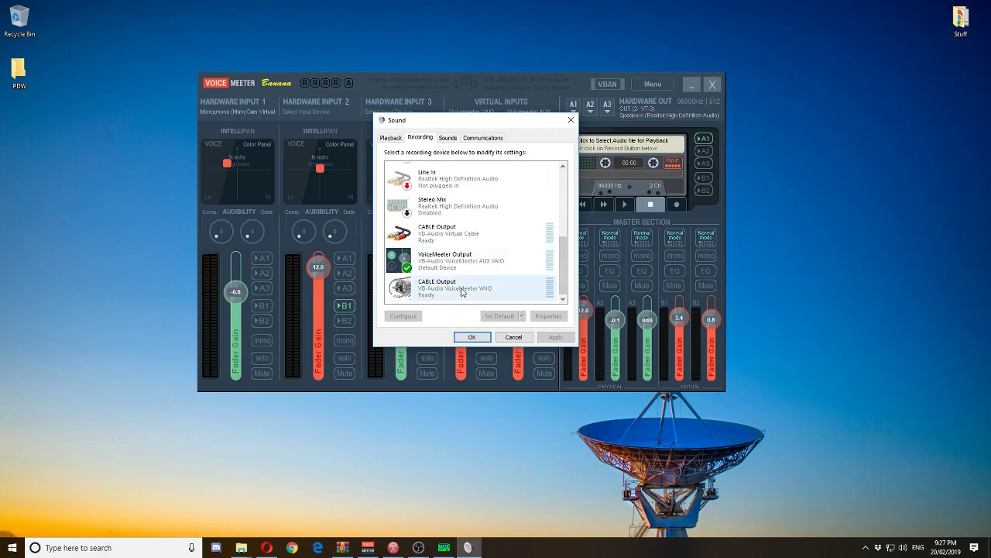
Review Playback devices, return to Recording to confirm VoiceMeeter Output is default, then raise Voicemeeter
{"action": "left_click", "coordinate": [391, 137]}
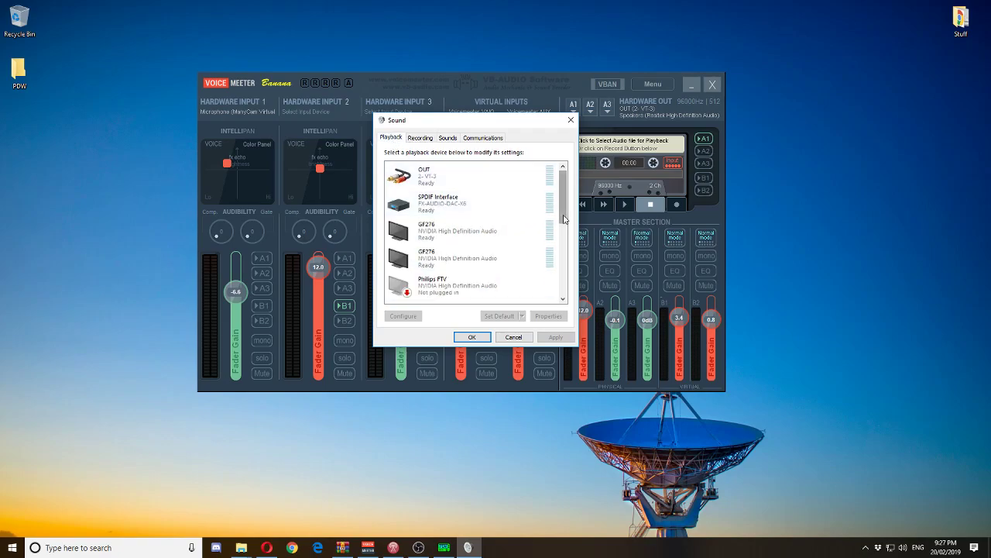
{"action": "scroll", "coordinate": [564, 220], "scroll_direction": "down", "scroll_amount": 5}
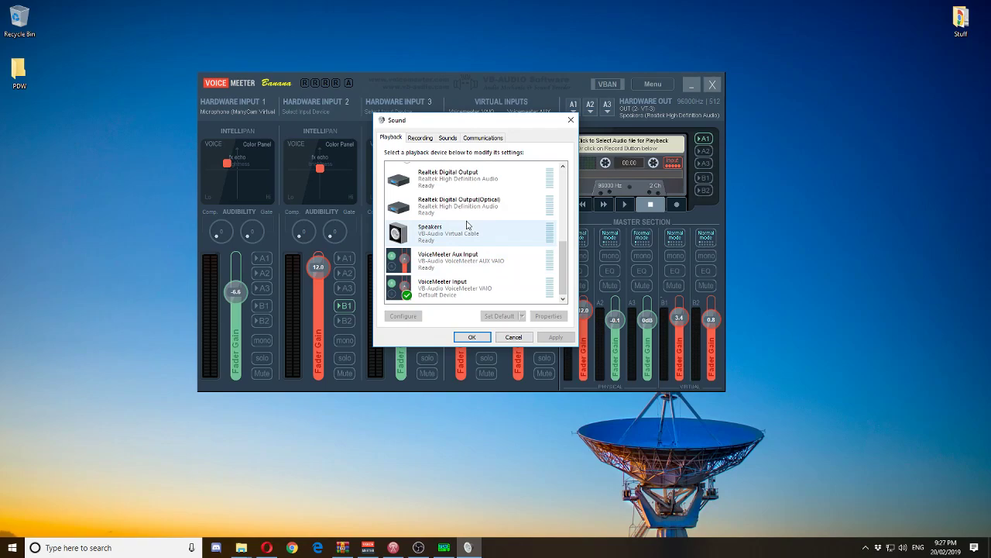
{"action": "left_click", "coordinate": [420, 138]}
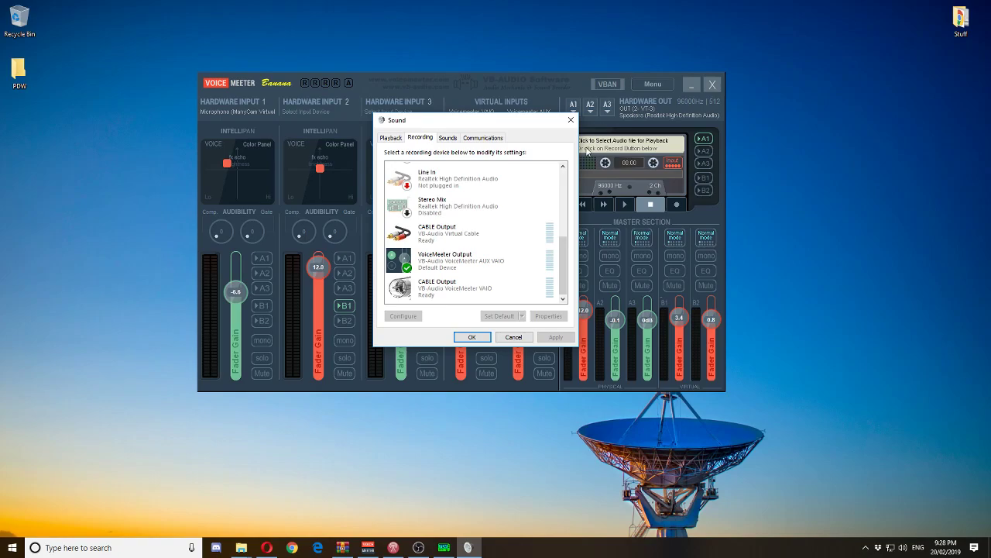
{"action": "scroll", "coordinate": [564, 263], "scroll_direction": "up", "scroll_amount": 1}
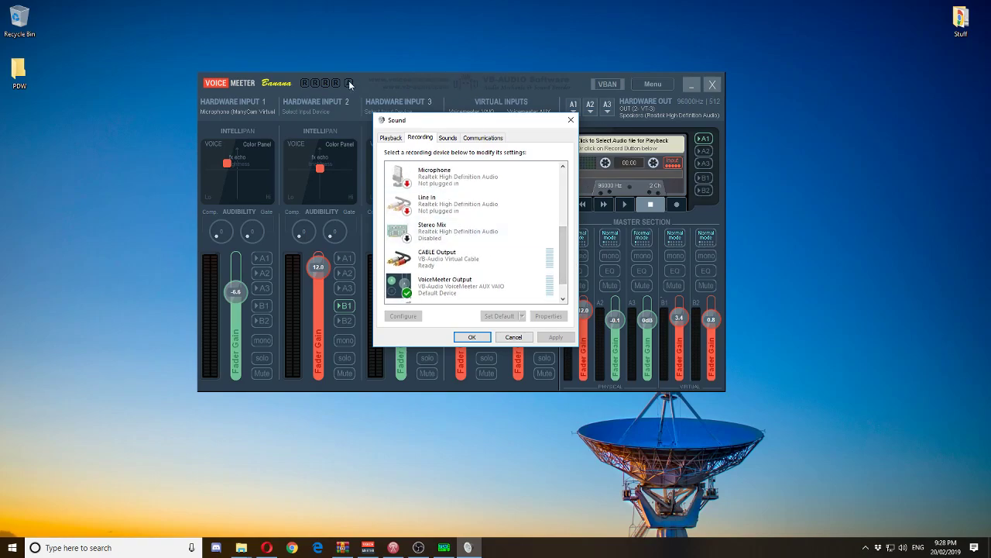
{"action": "left_click", "coordinate": [313, 75]}
Open PDW's Interface Setup dialog and keep Soundcard as the input
{"action": "left_click", "coordinate": [444, 548]}
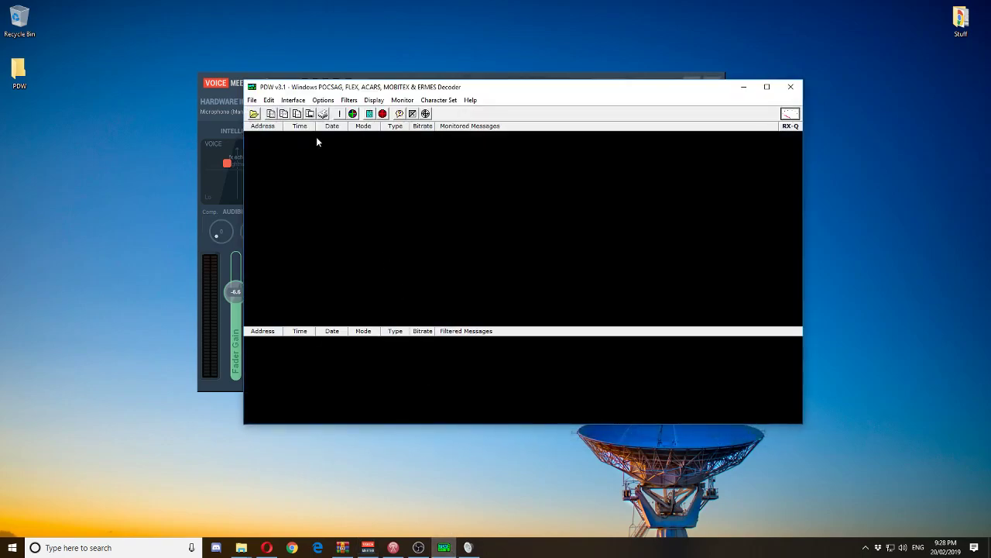
{"action": "left_click", "coordinate": [293, 99]}
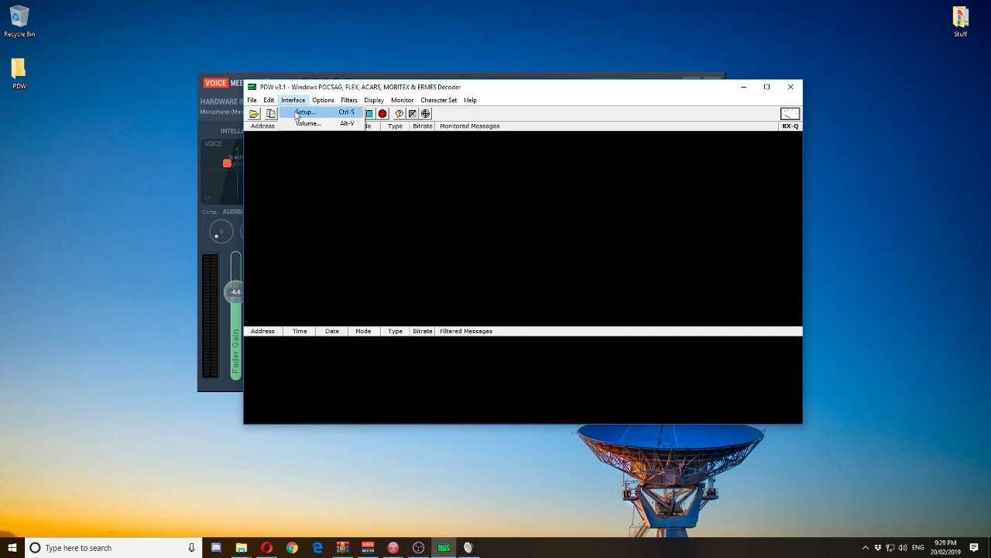
{"action": "left_click", "coordinate": [296, 114]}
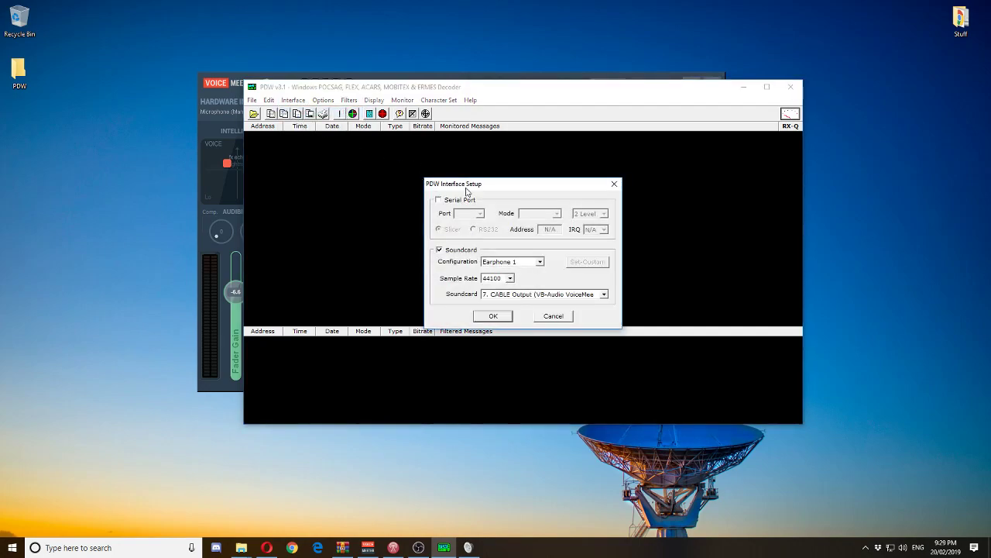
{"action": "left_click_drag", "start_coordinate": [466, 187], "coordinate": [444, 100]}
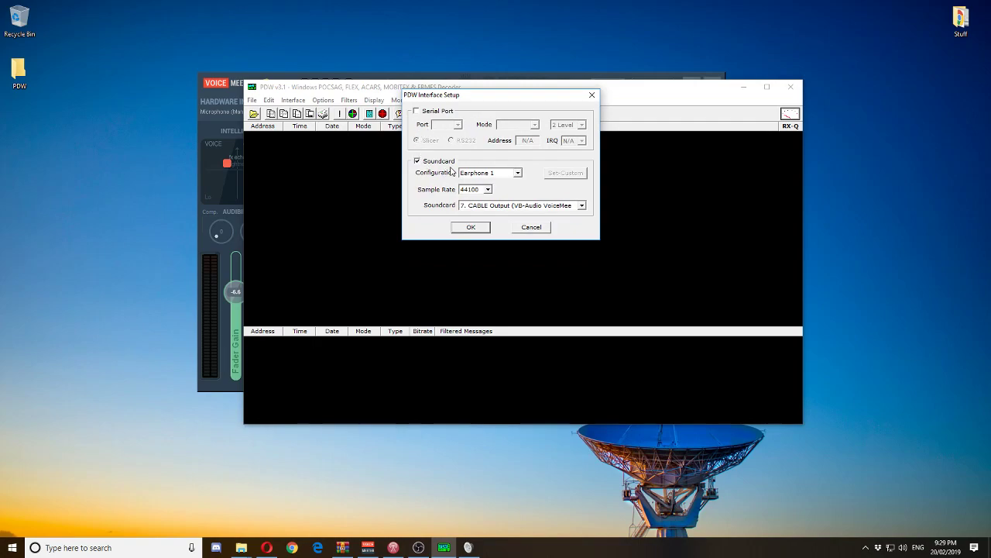
{"action": "left_click", "coordinate": [451, 165]}
{"action": "left_click", "coordinate": [452, 163]}
Choose configuration Earphone 1 and soundcard 7. CABLE Output at 44100, then confirm with OK
{"action": "left_click", "coordinate": [487, 173]}
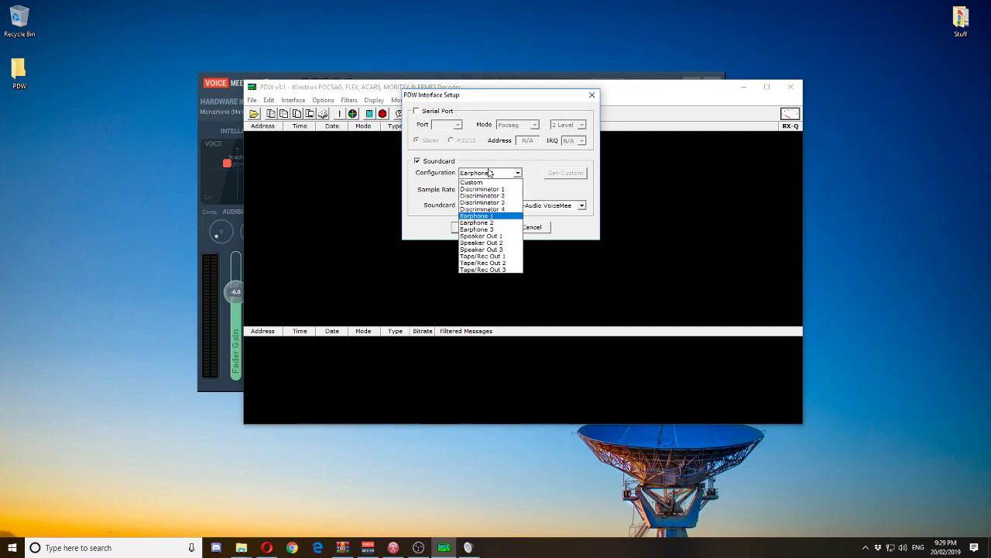
{"action": "left_click", "coordinate": [490, 217]}
{"action": "left_click", "coordinate": [494, 207]}
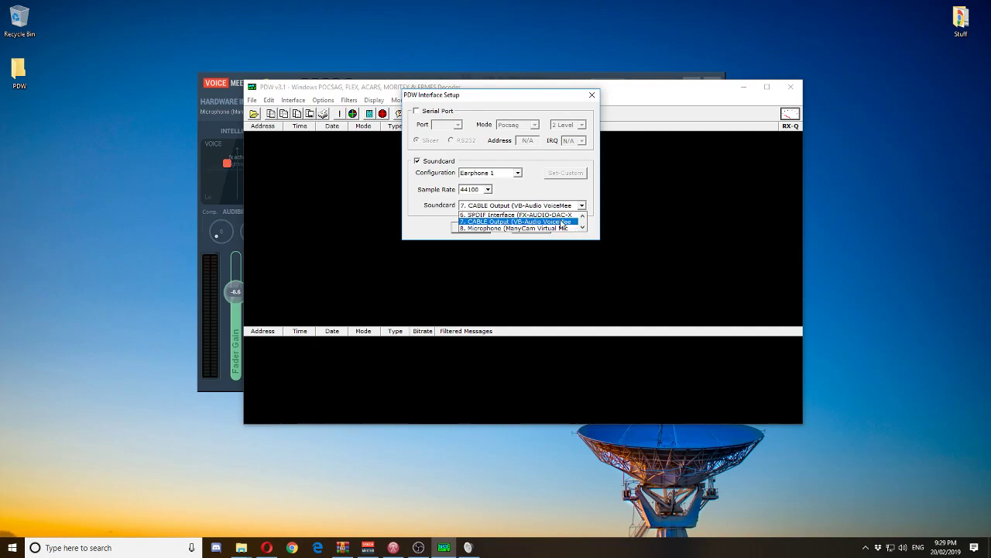
{"action": "left_click", "coordinate": [500, 221]}
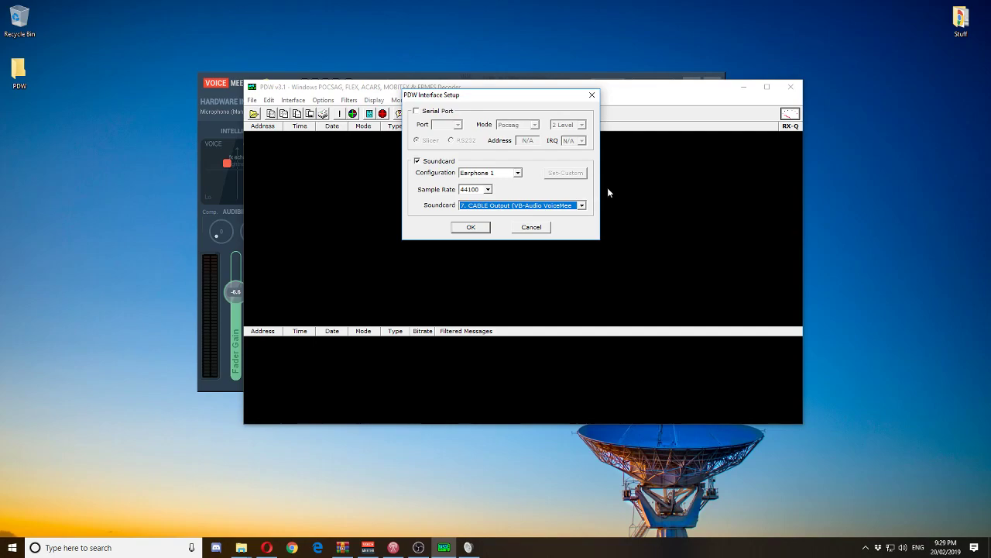
{"action": "left_click", "coordinate": [582, 204]}
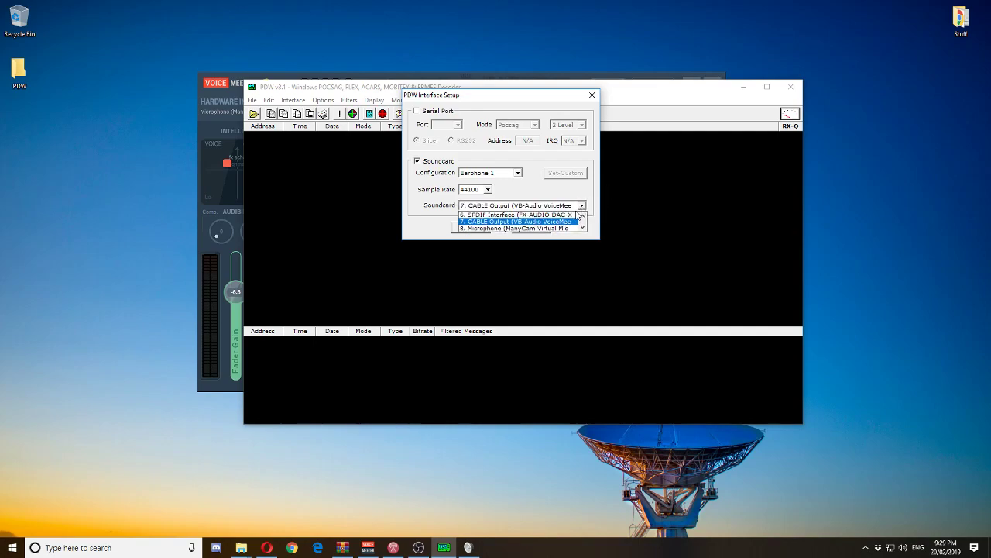
{"action": "scroll", "coordinate": [535, 228], "scroll_direction": "up", "scroll_amount": 1}
{"action": "scroll", "coordinate": [549, 228], "scroll_direction": "down", "scroll_amount": 1}
{"action": "left_click", "coordinate": [519, 221]}
{"action": "left_click", "coordinate": [480, 227]}
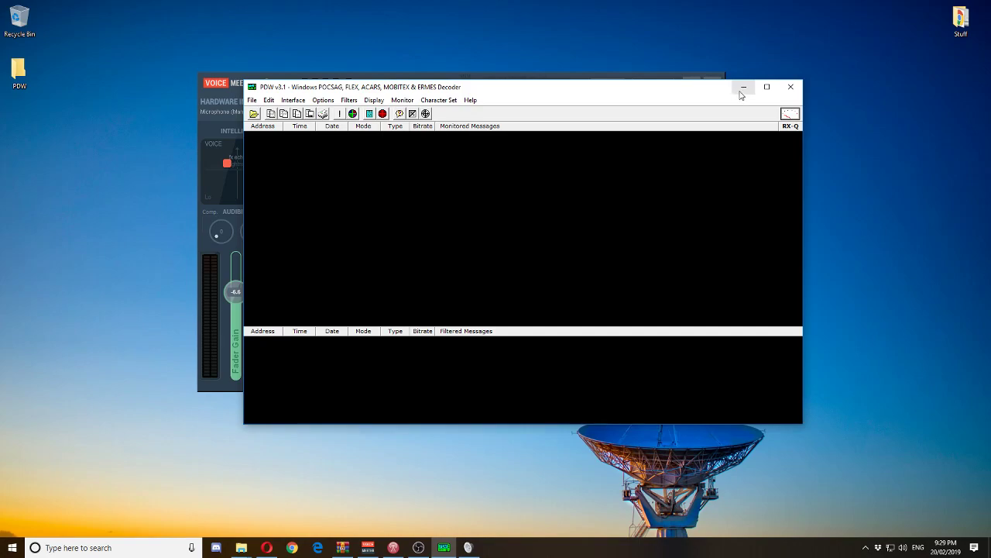
Minimize the PDW decoder window
{"action": "left_click", "coordinate": [743, 89]}
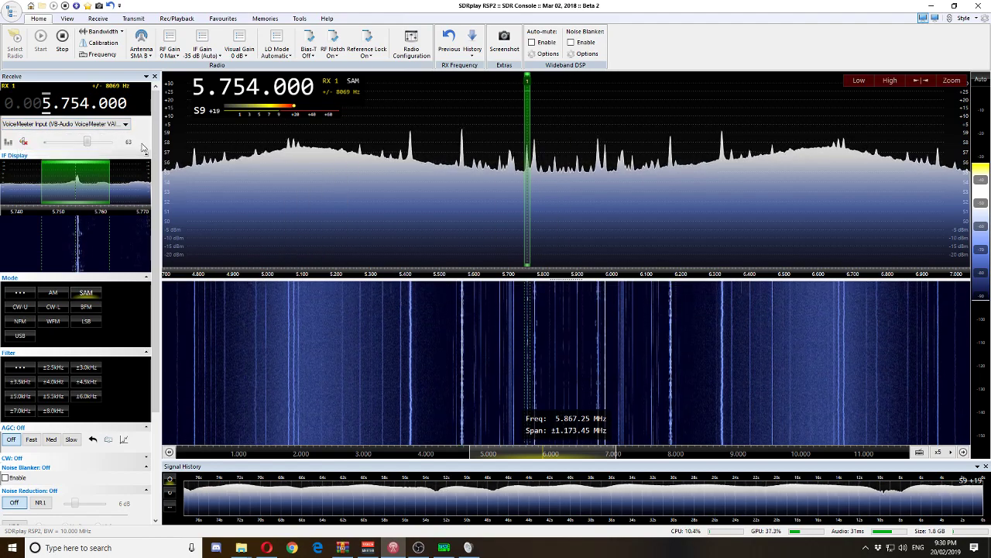
Reselect VoiceMeeter Input as SDR Console's playback device, then raise the Voicemeeter Banana mixer
{"action": "left_click", "coordinate": [104, 128]}
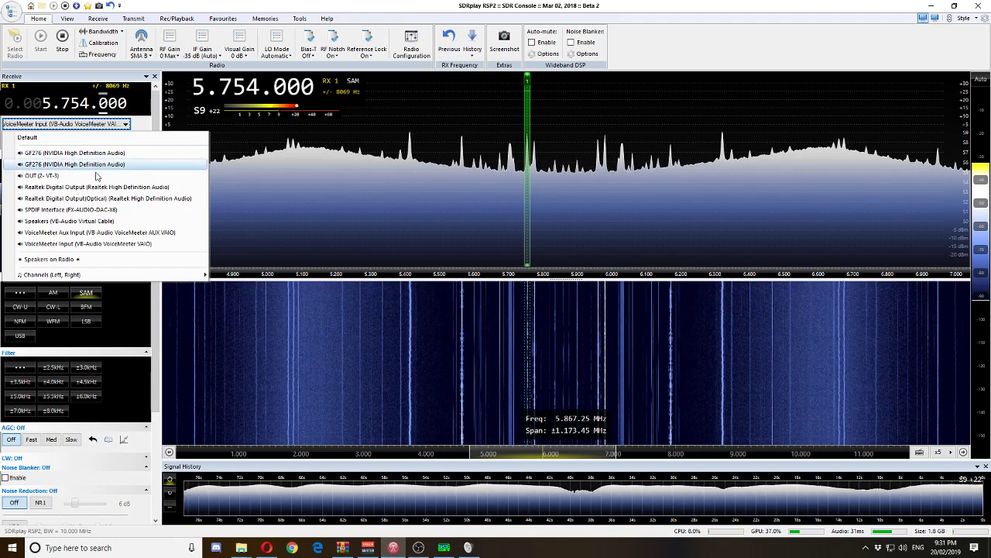
{"action": "left_click", "coordinate": [59, 126]}
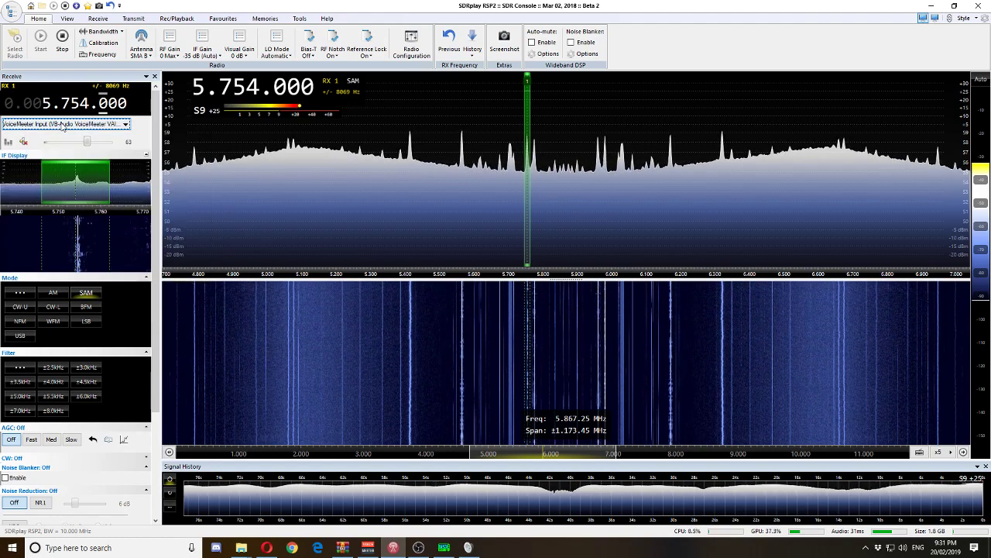
{"action": "left_click", "coordinate": [58, 126]}
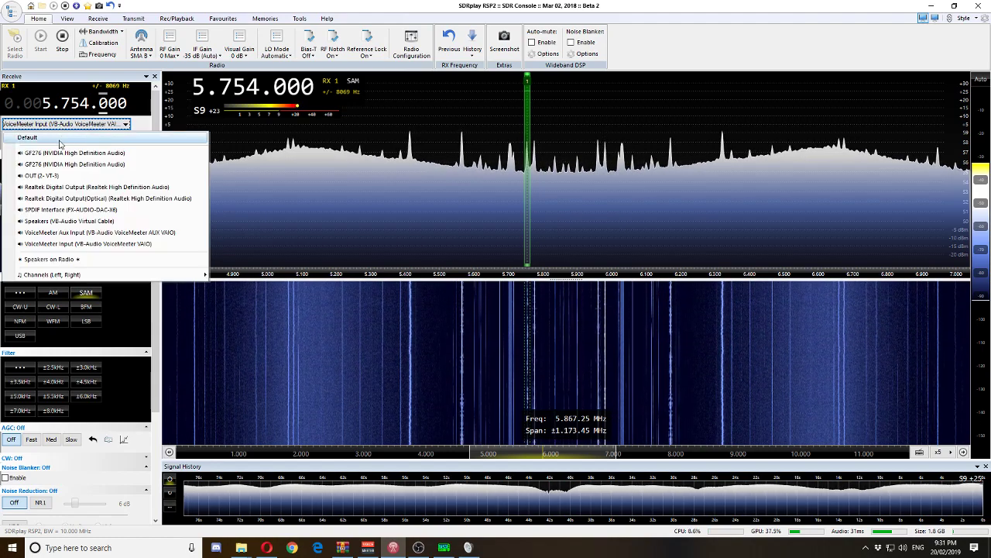
{"action": "left_click", "coordinate": [70, 244]}
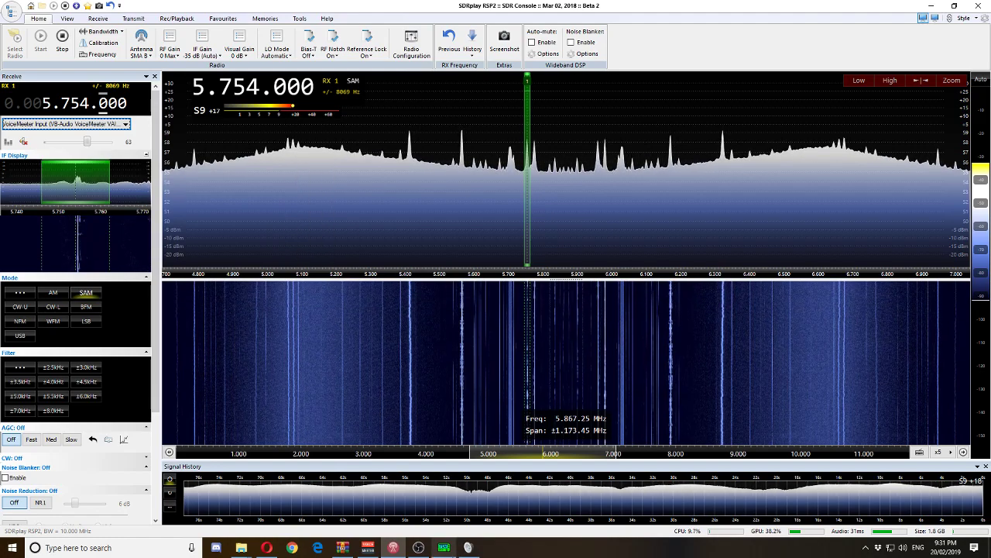
{"action": "mouse_move", "coordinate": [400, 547]}
{"action": "left_click", "coordinate": [368, 547]}
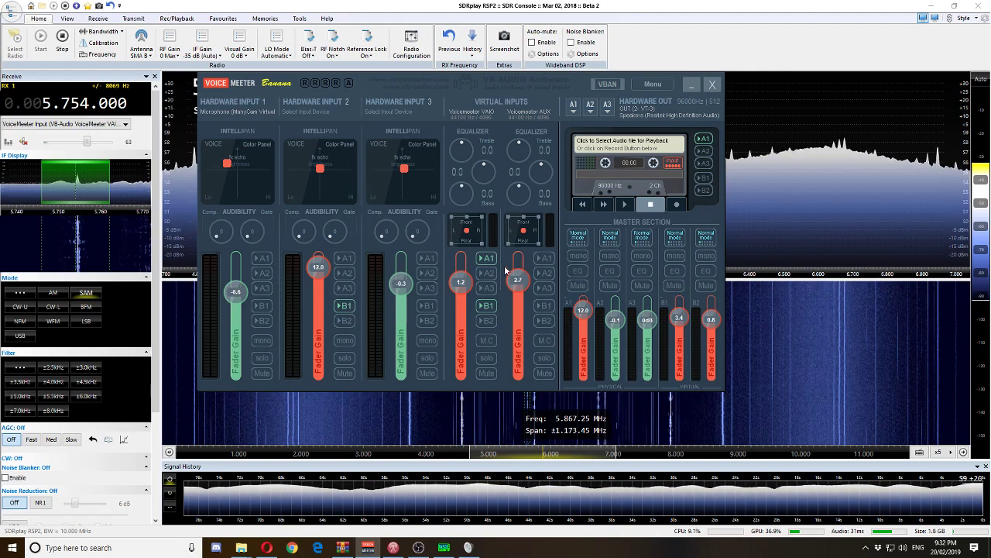
Enable B1 on the Voicemeeter VAIO strip and show the Windows recording devices list
{"action": "left_click", "coordinate": [487, 307]}
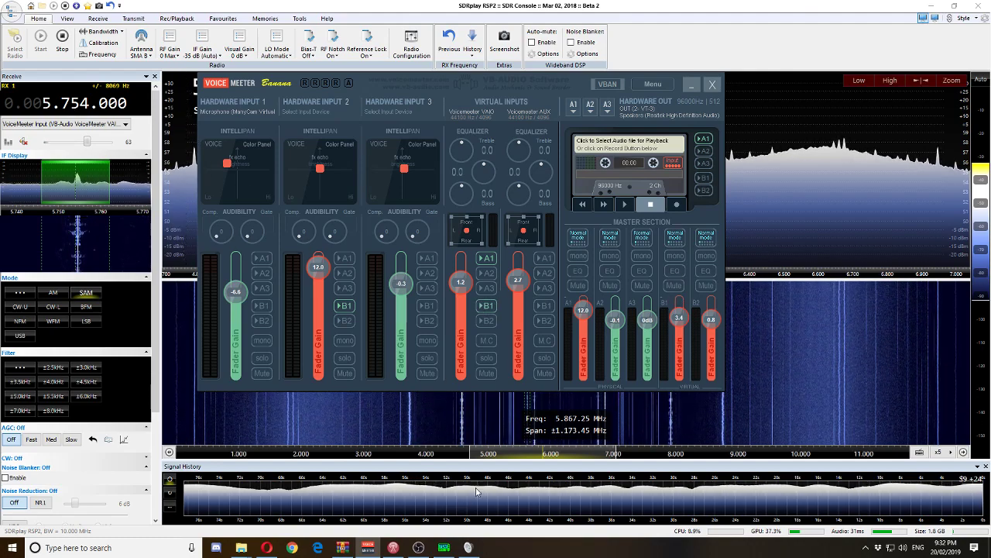
{"action": "left_click", "coordinate": [468, 547]}
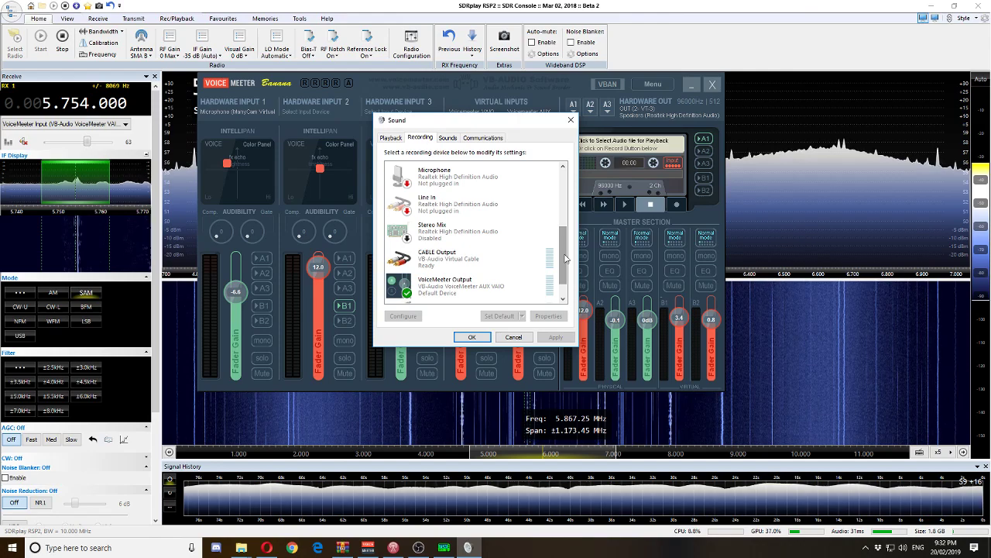
{"action": "scroll", "coordinate": [567, 259], "scroll_direction": "down", "scroll_amount": 1}
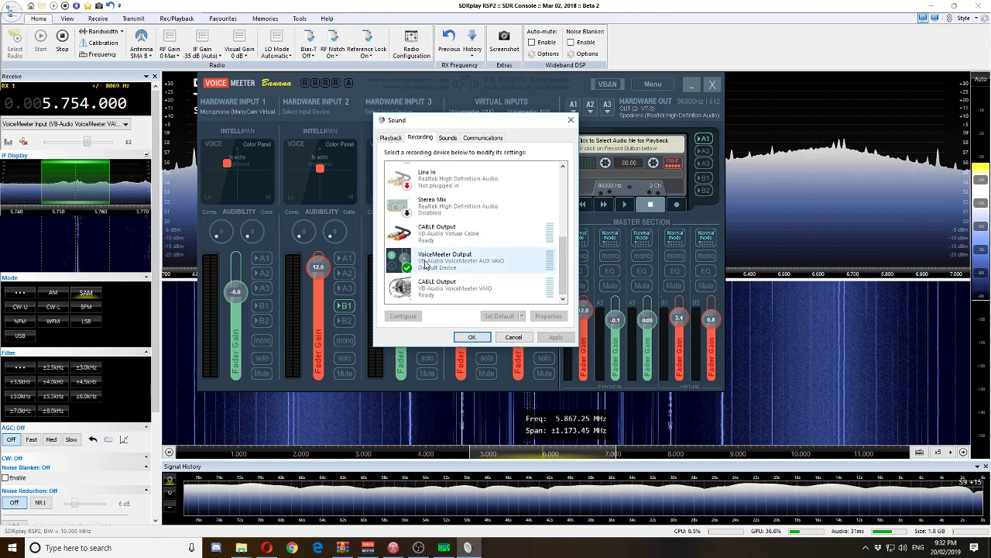